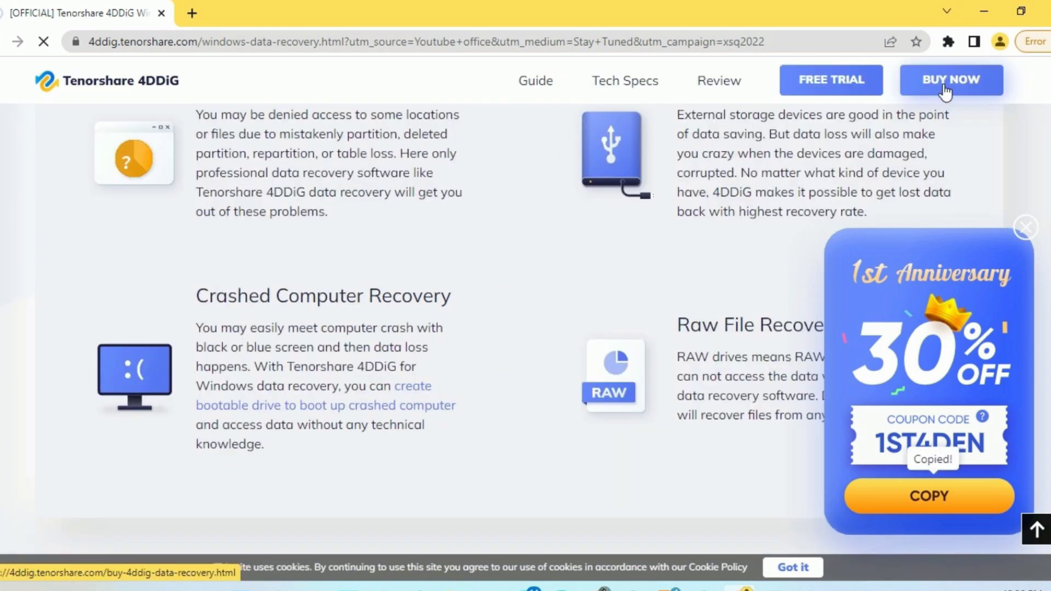
Go to the 4DDiG purchase page using BUY NOW at the top right of the product site
click(945, 87)
Open the flashdrive folder on USB Drive (E:)
click(945, 88)
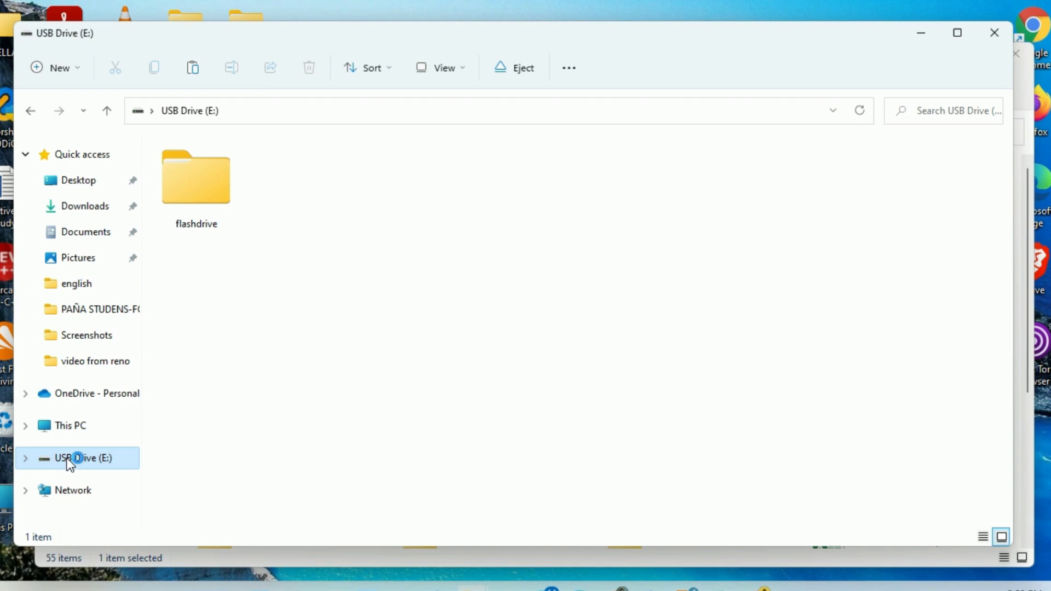
click(193, 224)
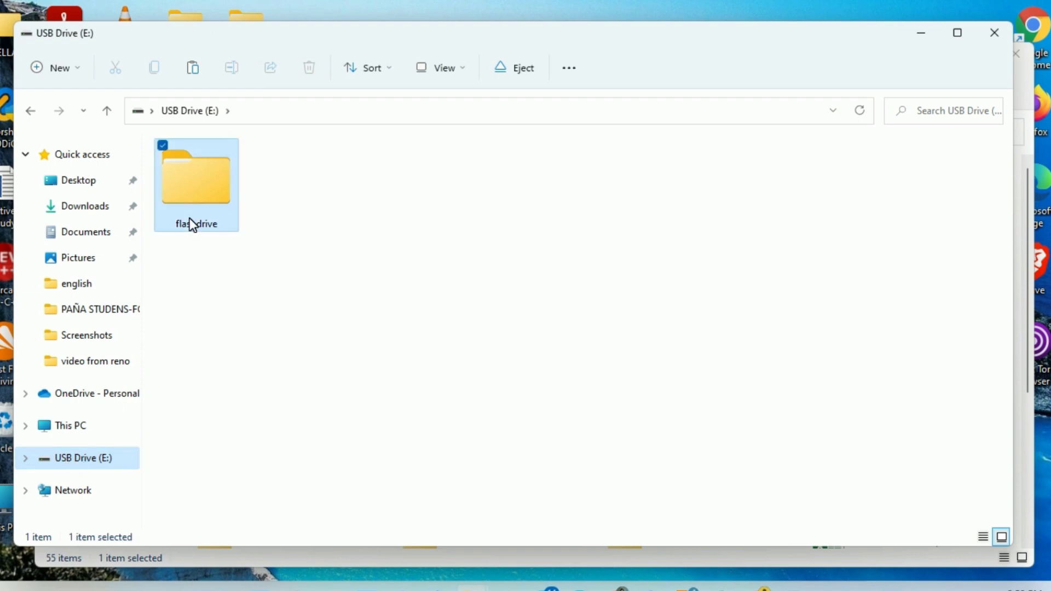
double_click(193, 225)
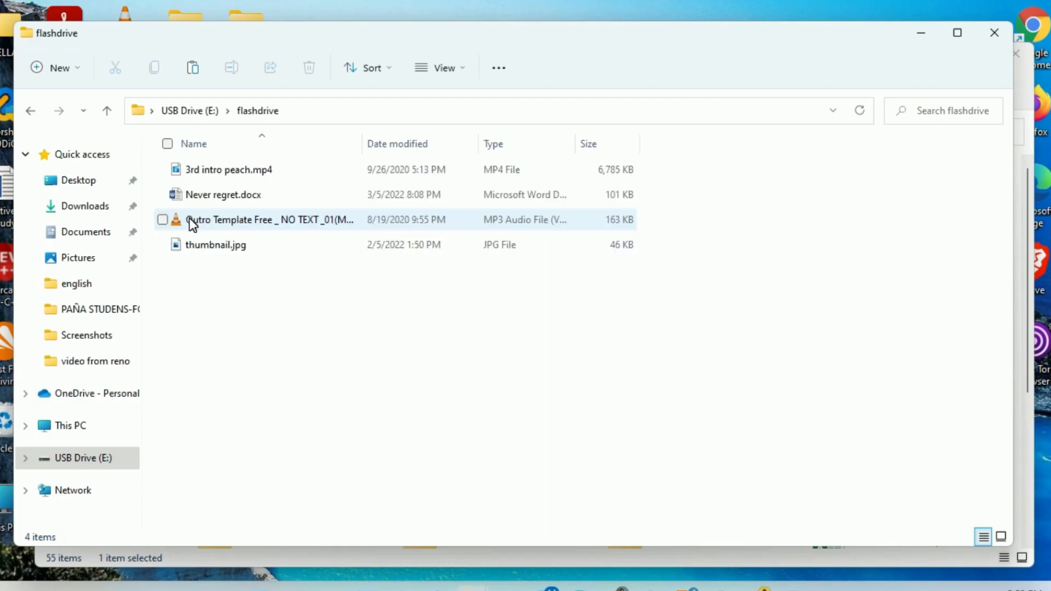
Play the 3rd intro peach.mp4 video from the flashdrive folder
click(217, 173)
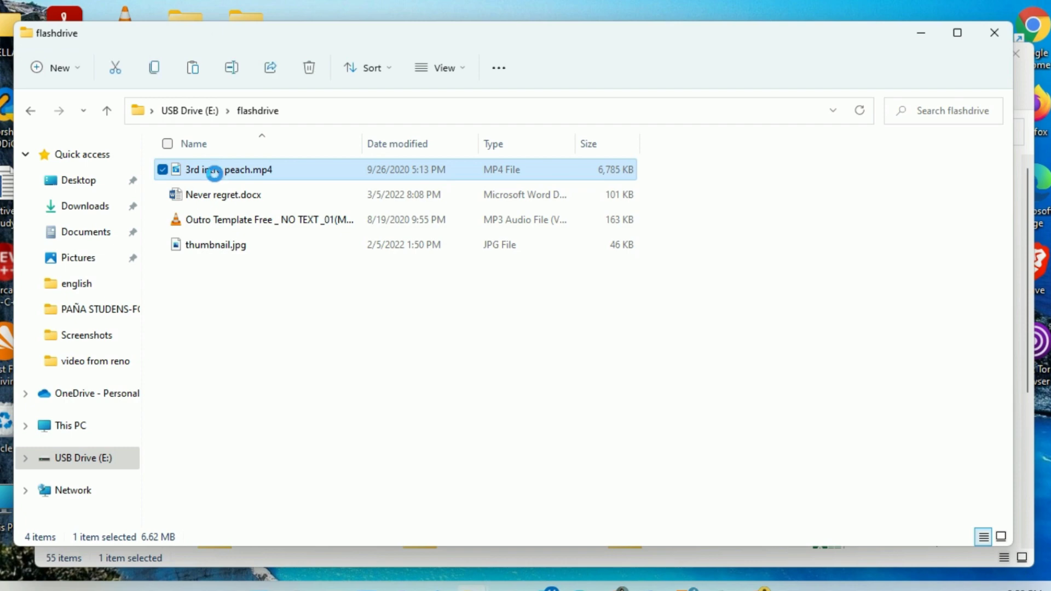
right_click(215, 174)
click(180, 291)
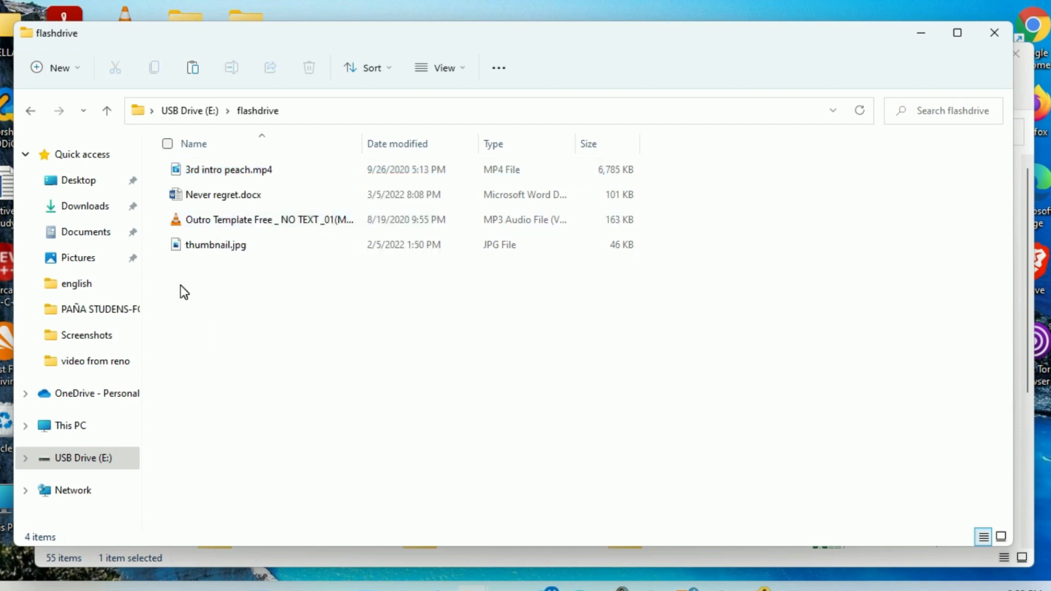
double_click(215, 174)
right_click(215, 174)
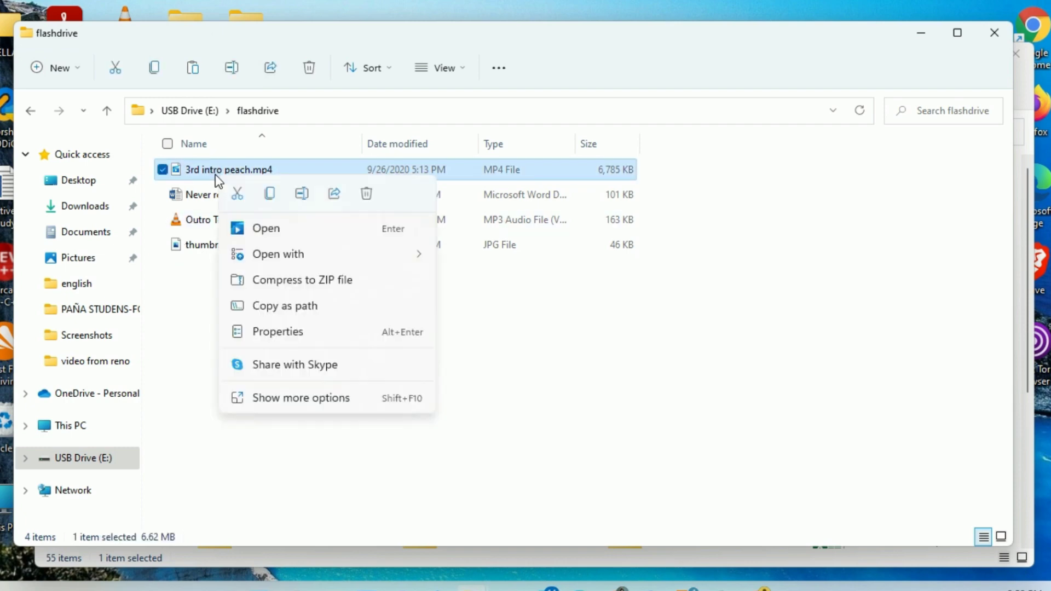
click(266, 229)
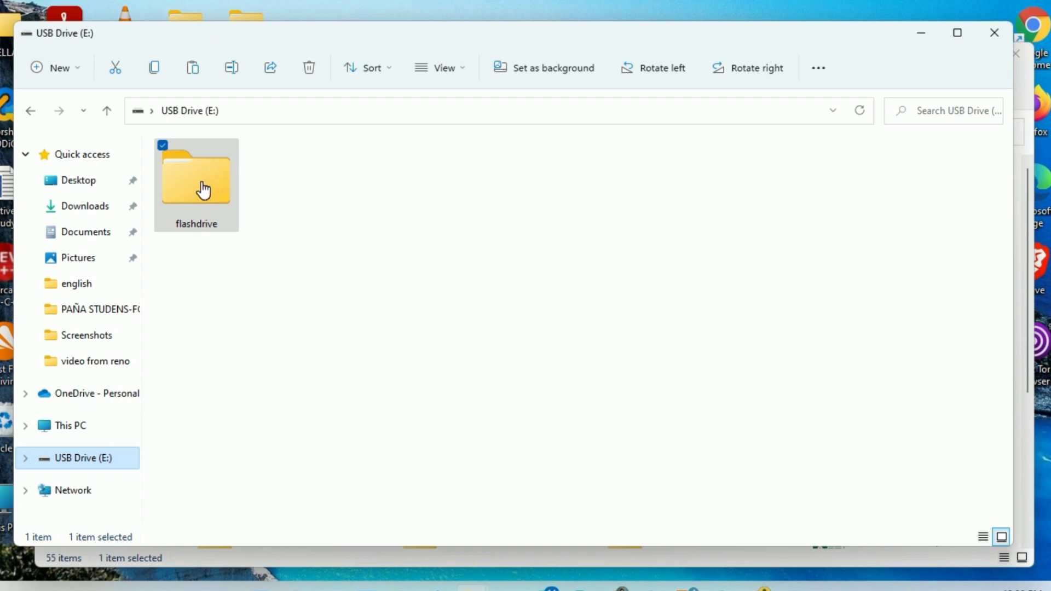
Delete the flashdrive folder on USB Drive (E:), confirming the permanent deletion with Yes
click(200, 181)
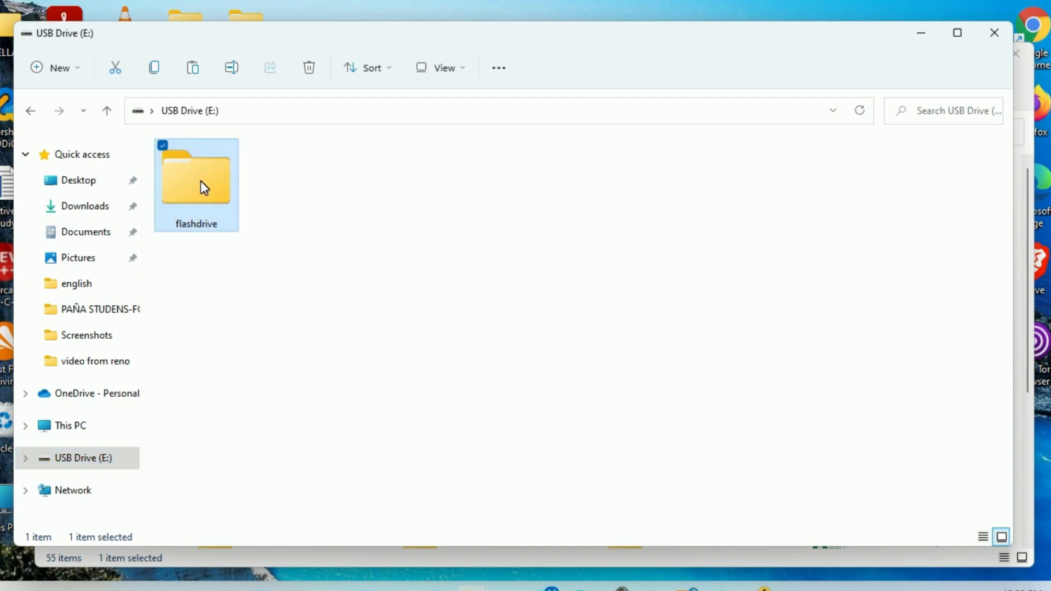
right_click(201, 180)
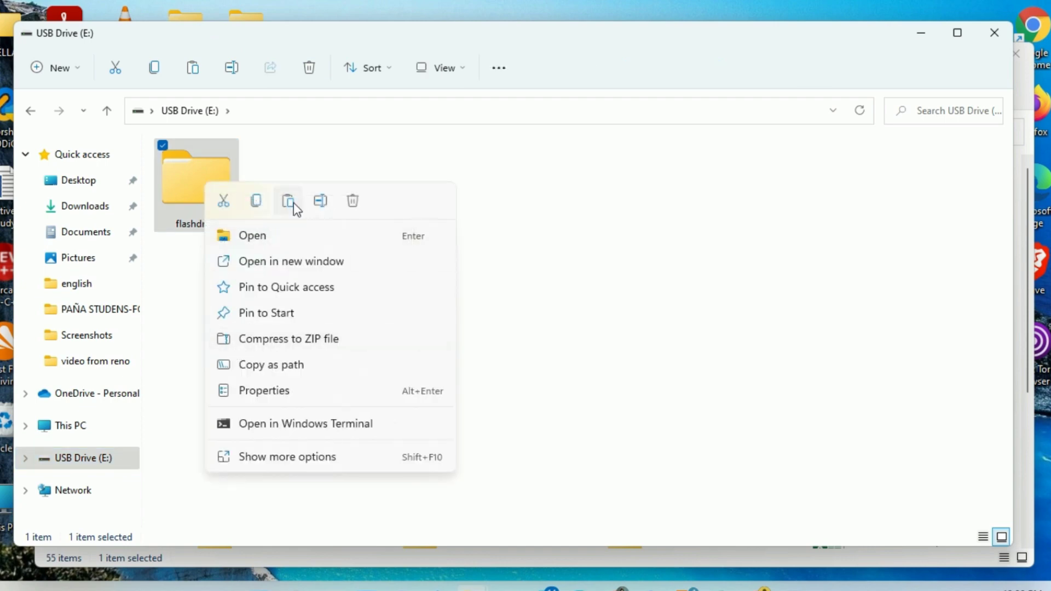
click(353, 202)
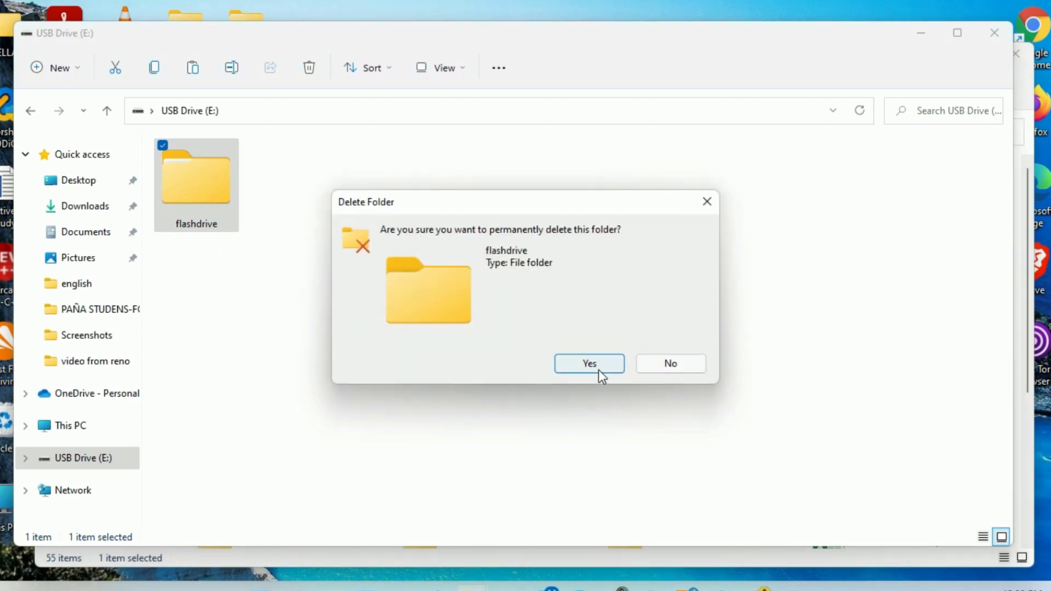
click(598, 369)
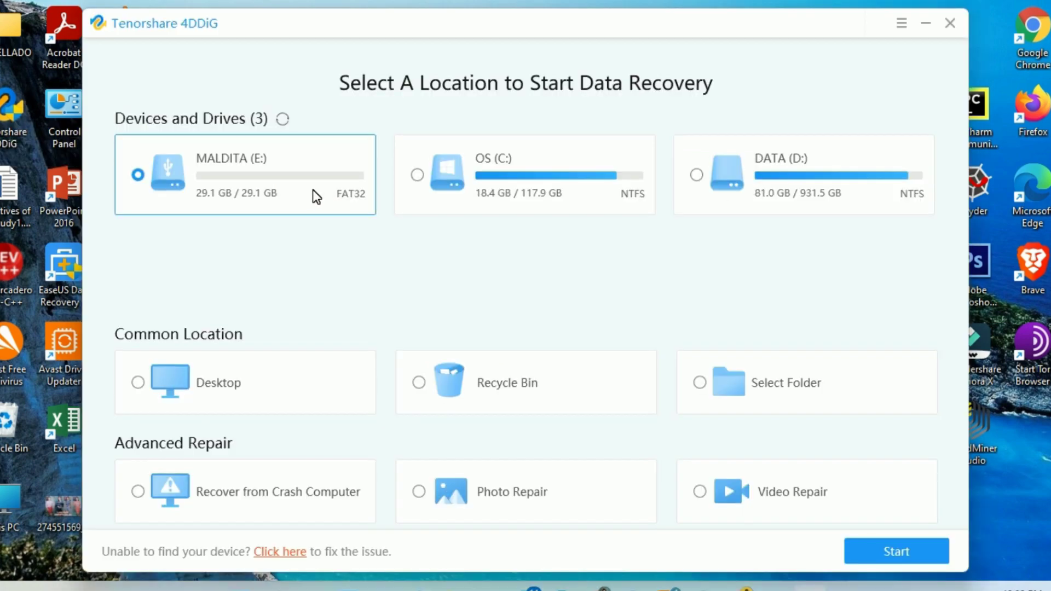
Run an all-file-types scan on MALDITA (E:), which finds 1293 files (5.36 GB)
click(881, 552)
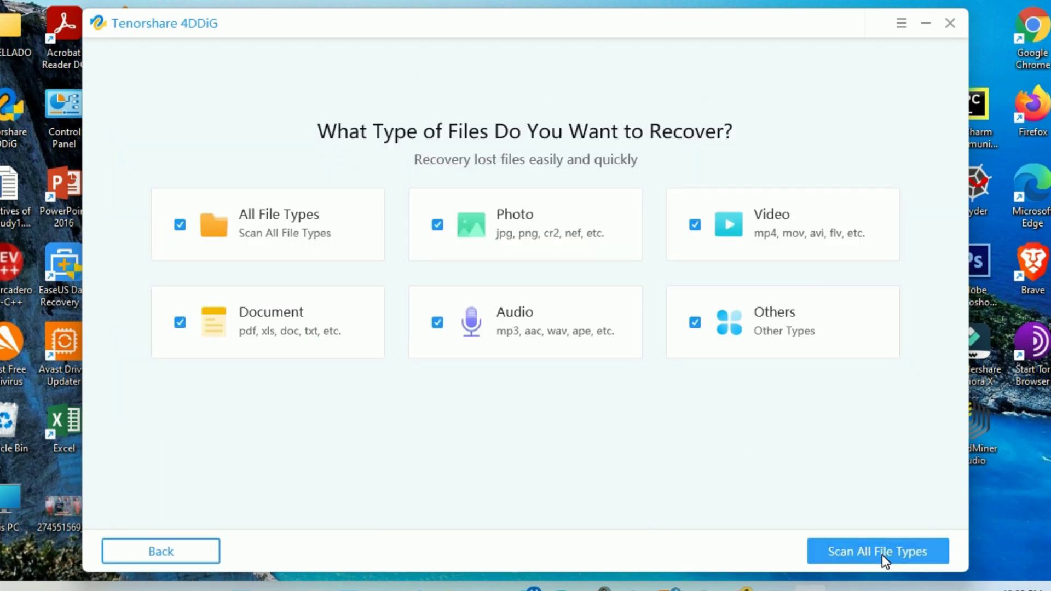
click(874, 554)
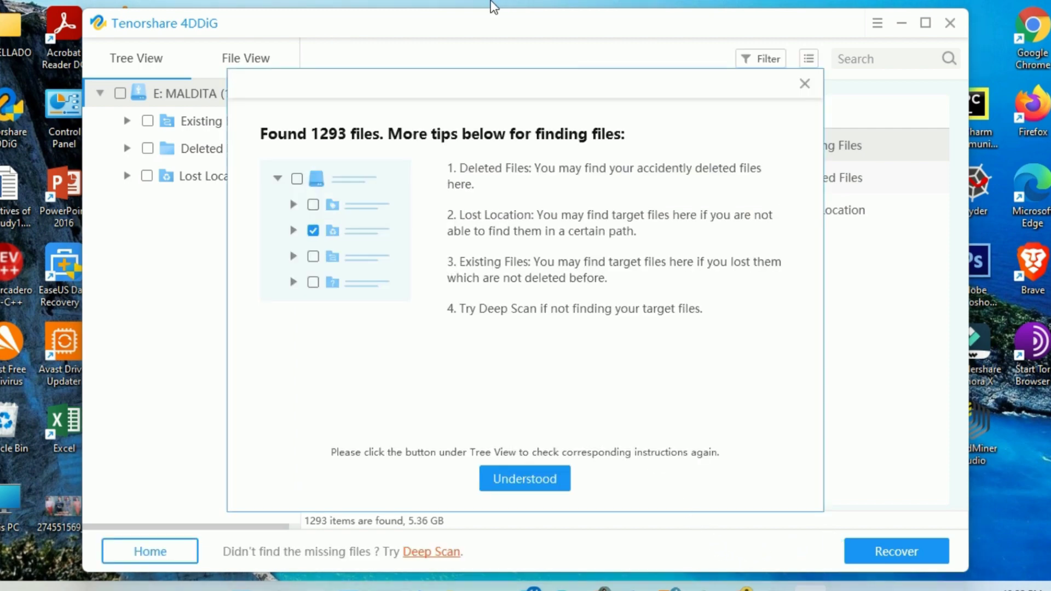
Dismiss the scan tips, then mark and open the Deleted Files folder in the results
click(520, 485)
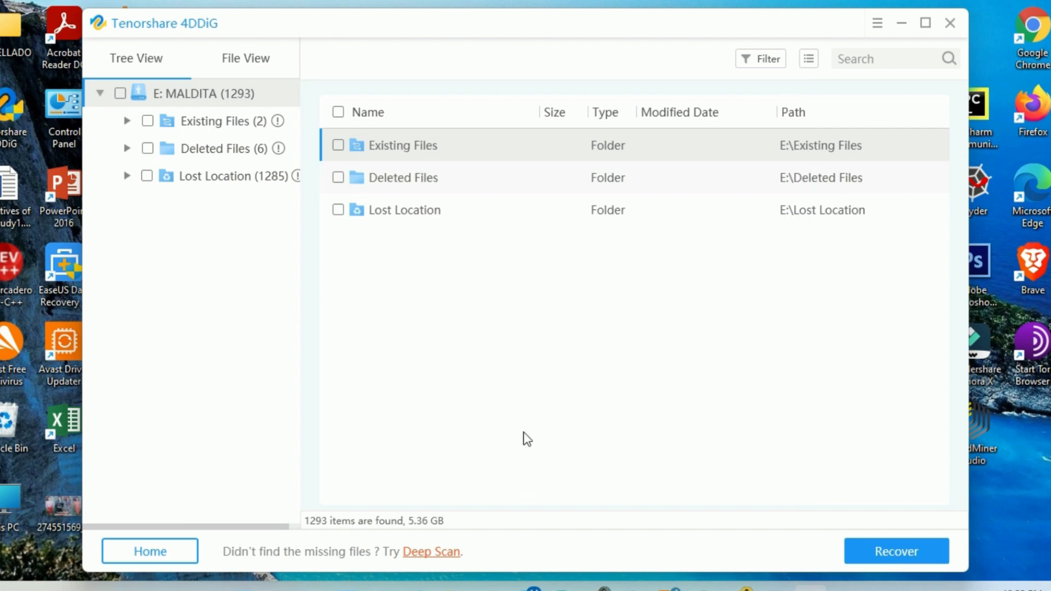
click(340, 177)
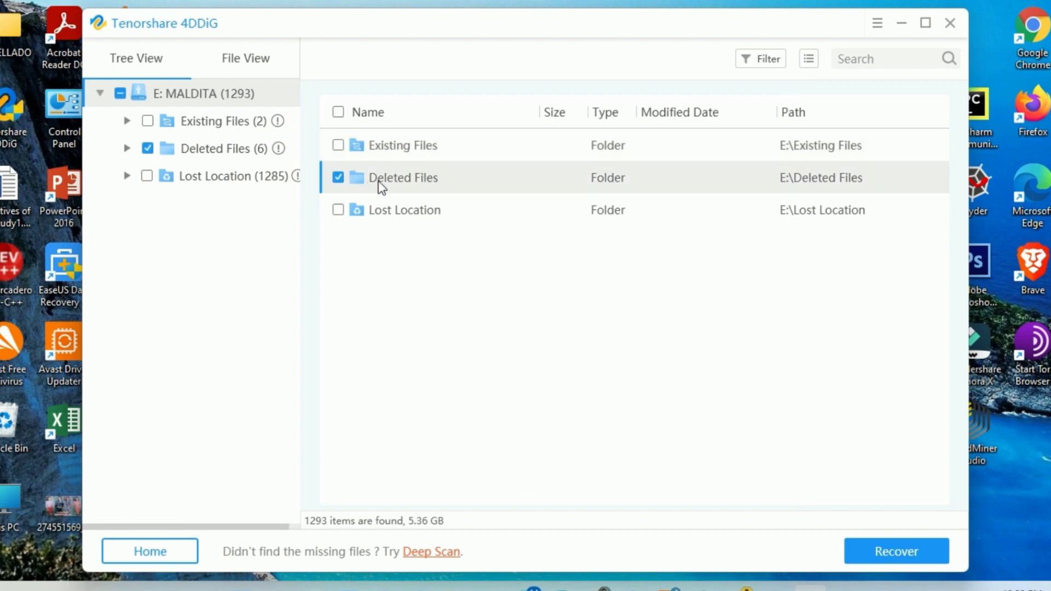
double_click(388, 178)
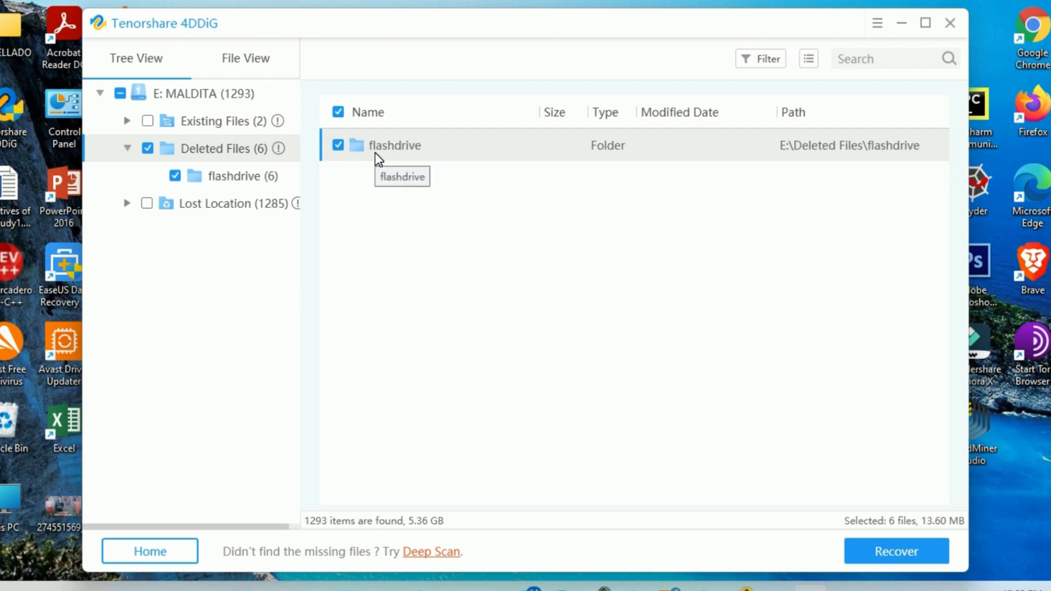
Recover the marked deleted files into the 4DDiG folder on DATA (D:)
click(897, 553)
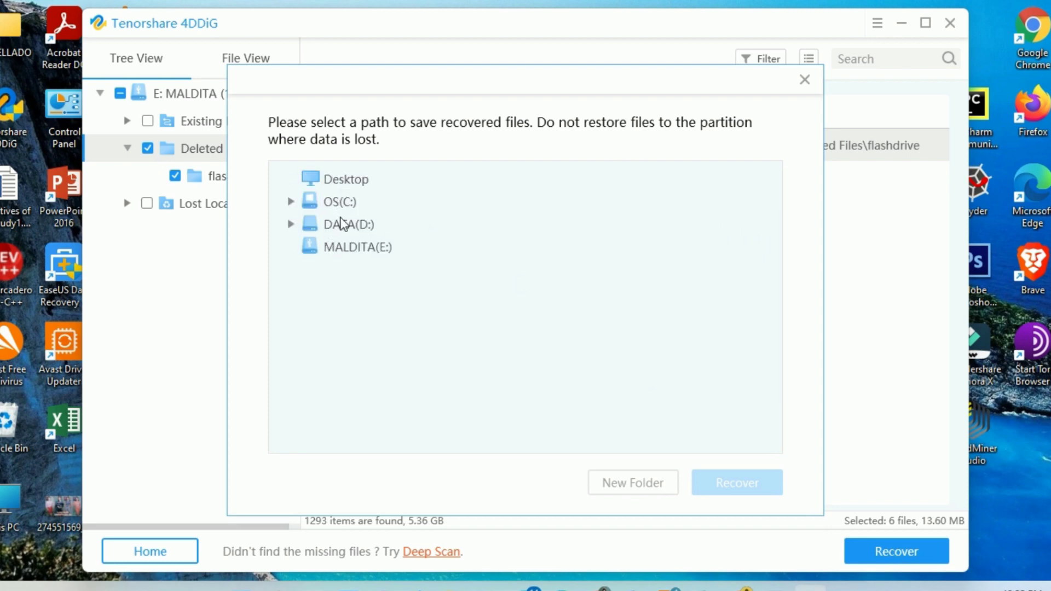
click(338, 225)
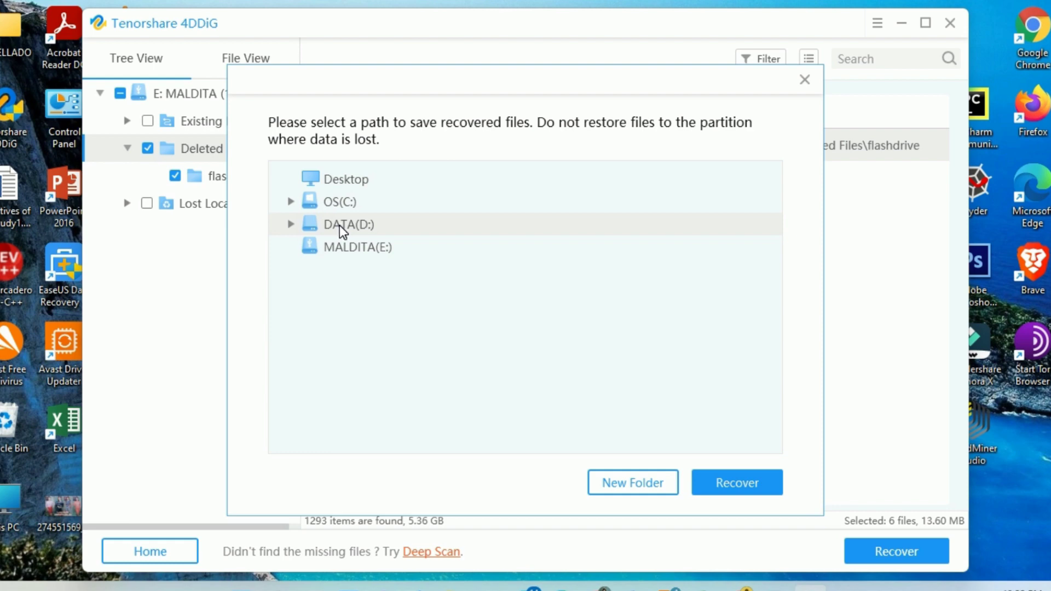
double_click(339, 225)
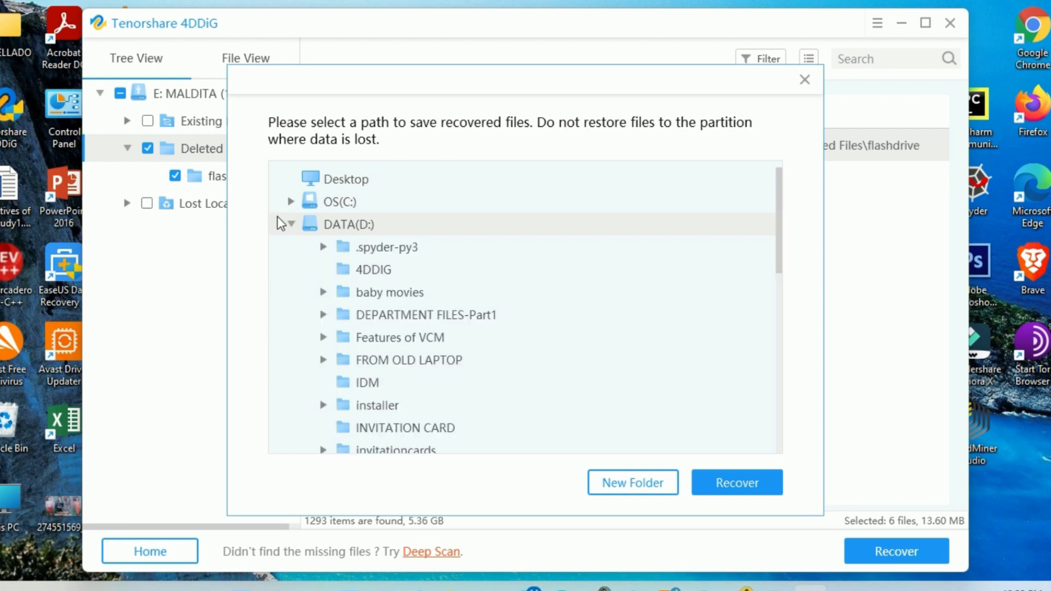
click(376, 270)
click(756, 484)
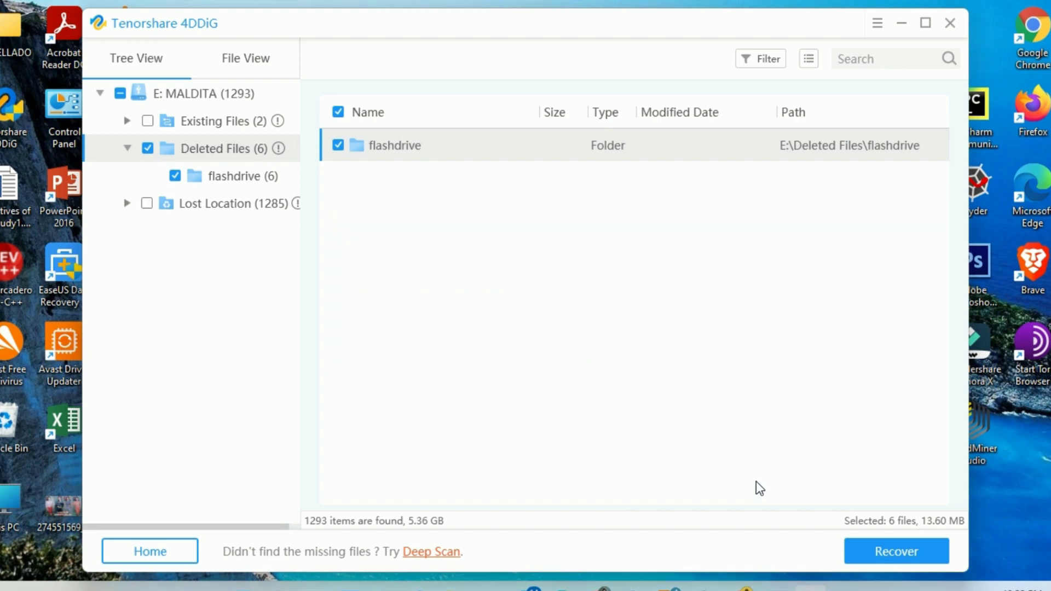
Browse to the recovered Deleted Files > flashdrive folder on DATA (D:) and open 3rd intro peach_1.mp4
click(642, 338)
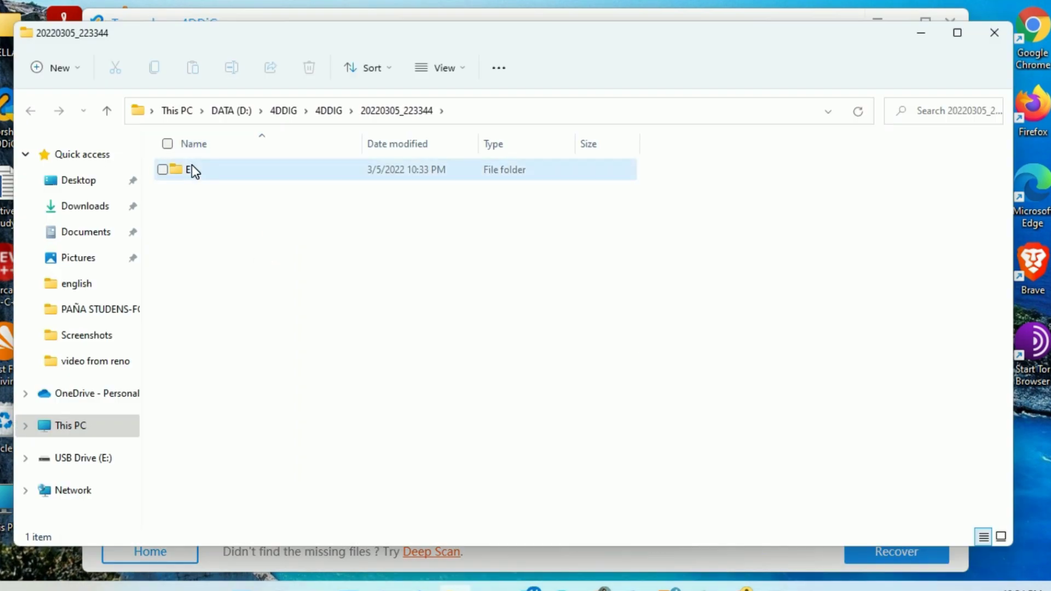
double_click(191, 169)
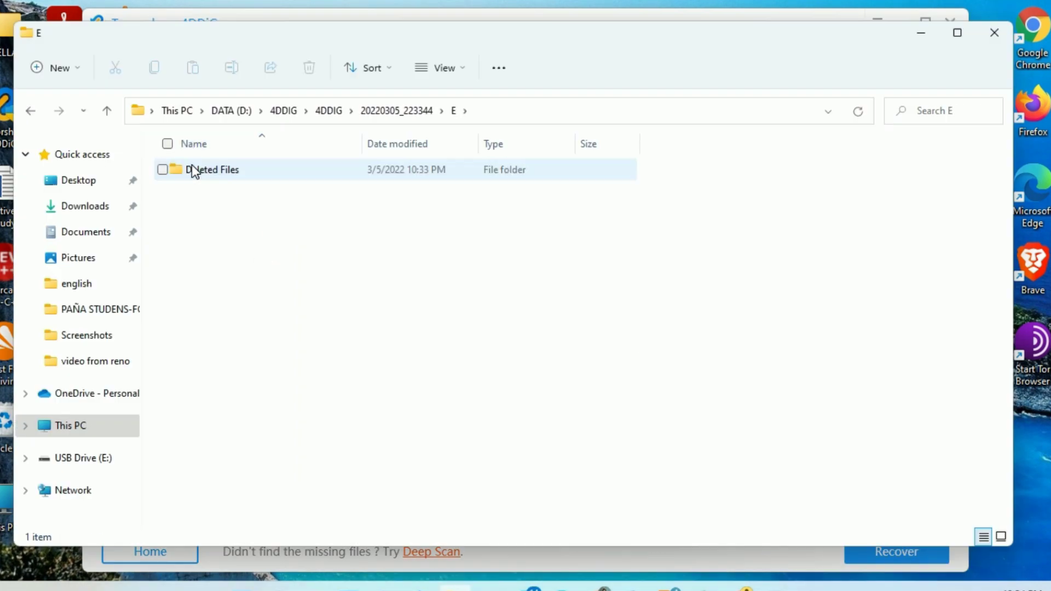
click(197, 171)
double_click(196, 169)
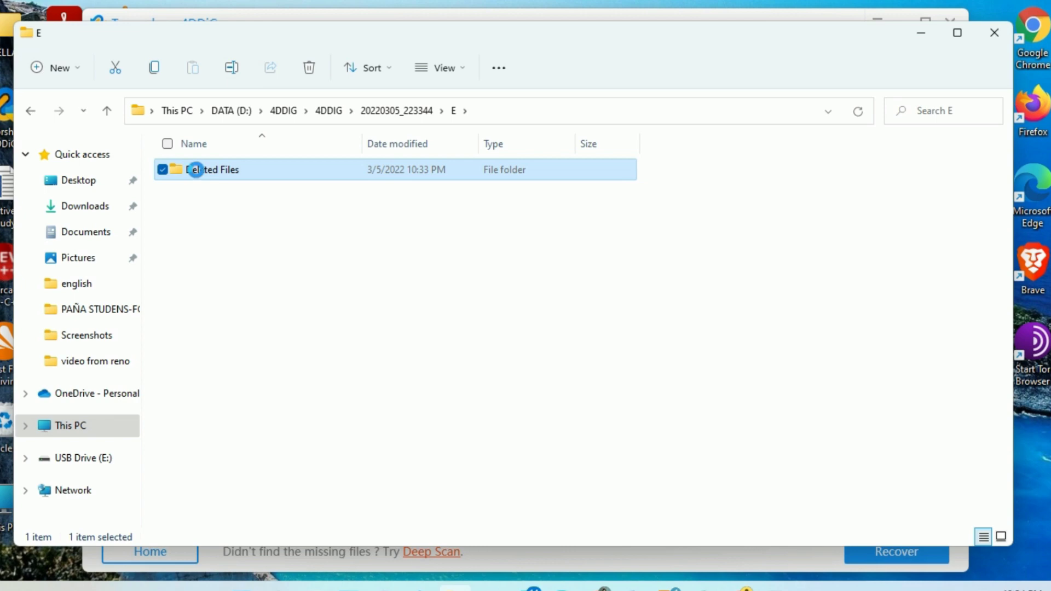
click(195, 169)
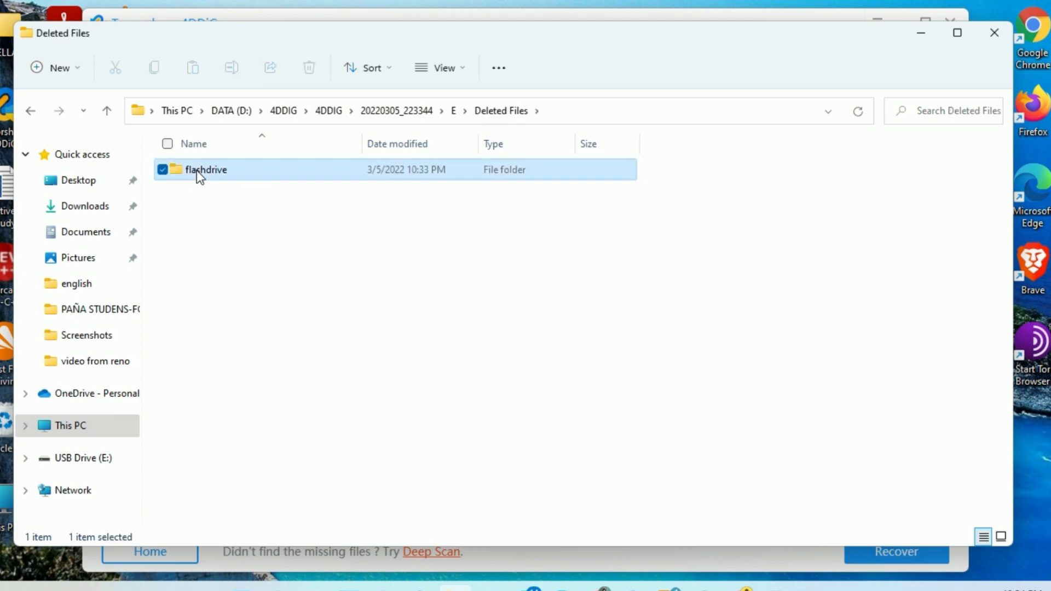
double_click(196, 170)
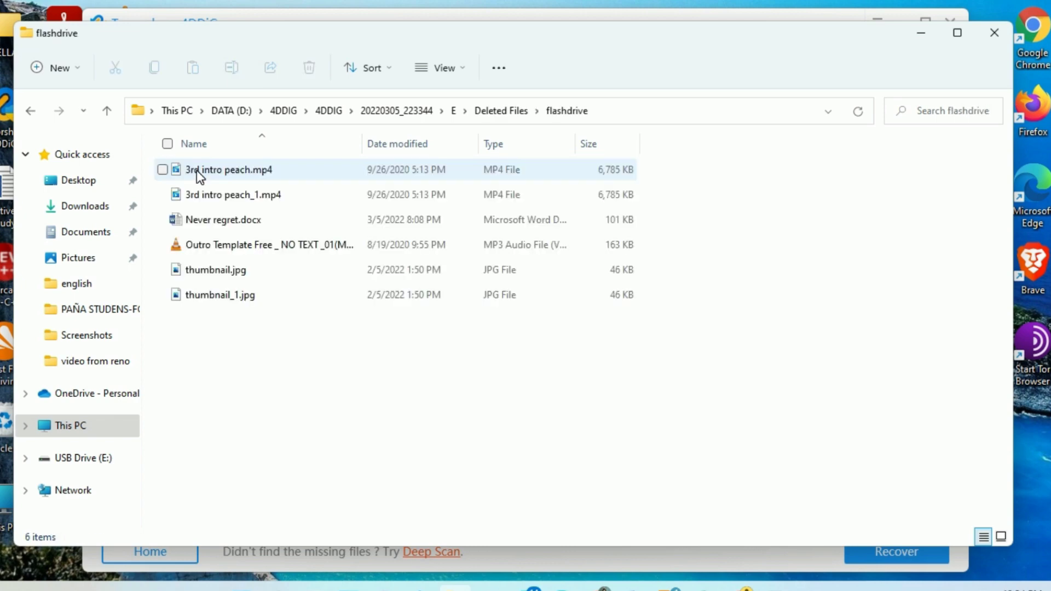
right_click(282, 196)
click(325, 246)
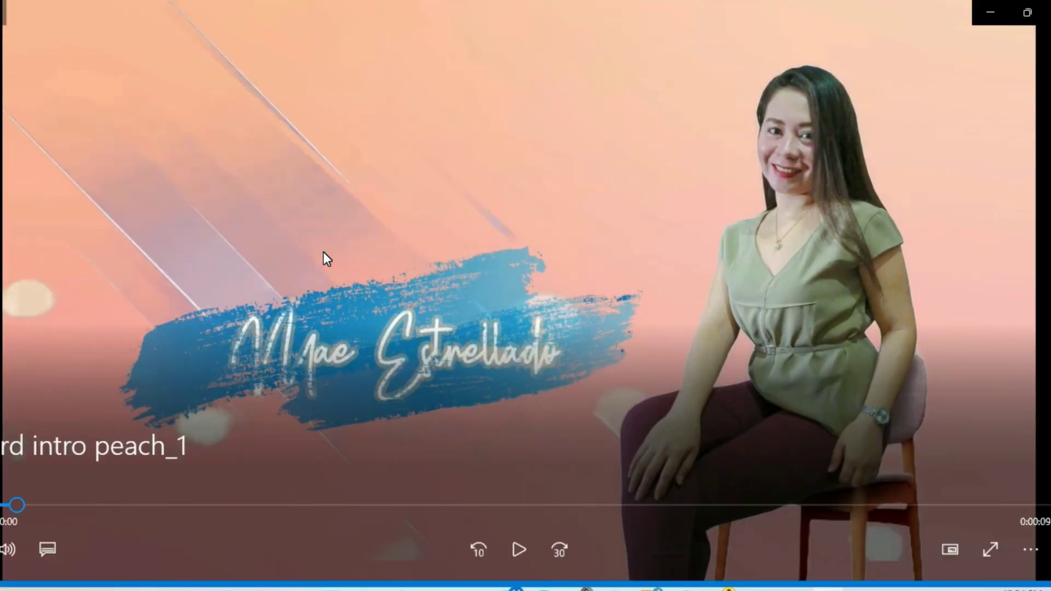
Watch 3rd intro peach_1.mp4 full screen in Movies & TV, close it, and select Never regret.docx
double_click(323, 252)
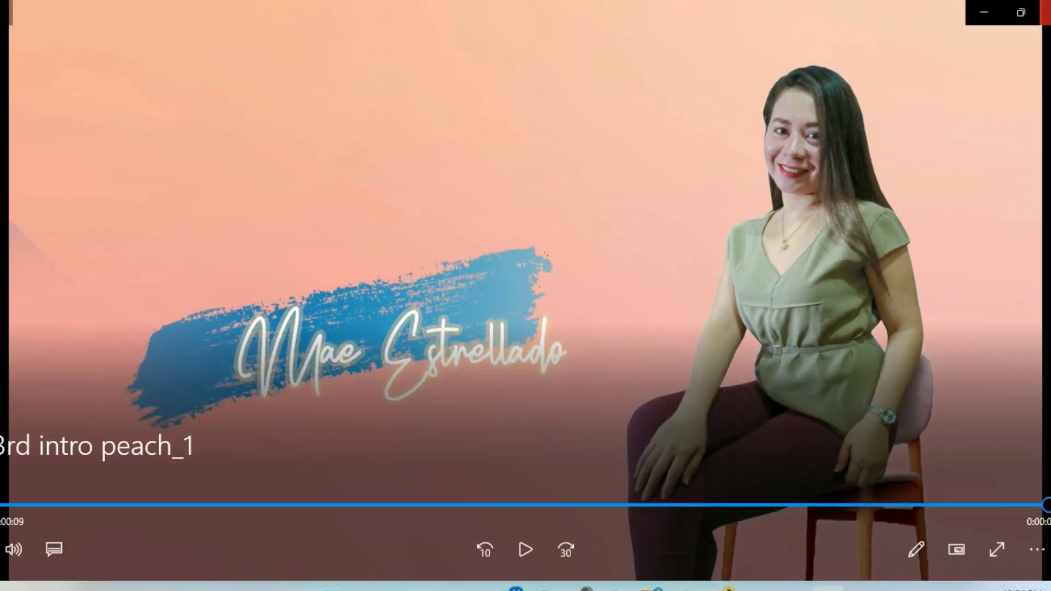
click(1047, 12)
click(259, 222)
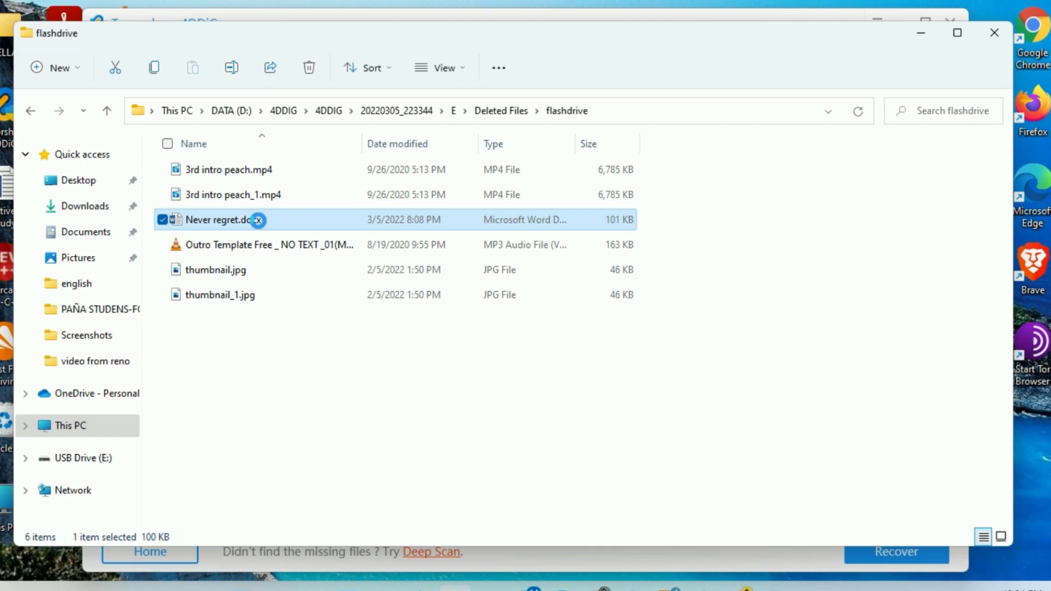
Open Never regret.docx in Word and scroll through its Inspirational Quotes page
right_click(258, 220)
click(311, 275)
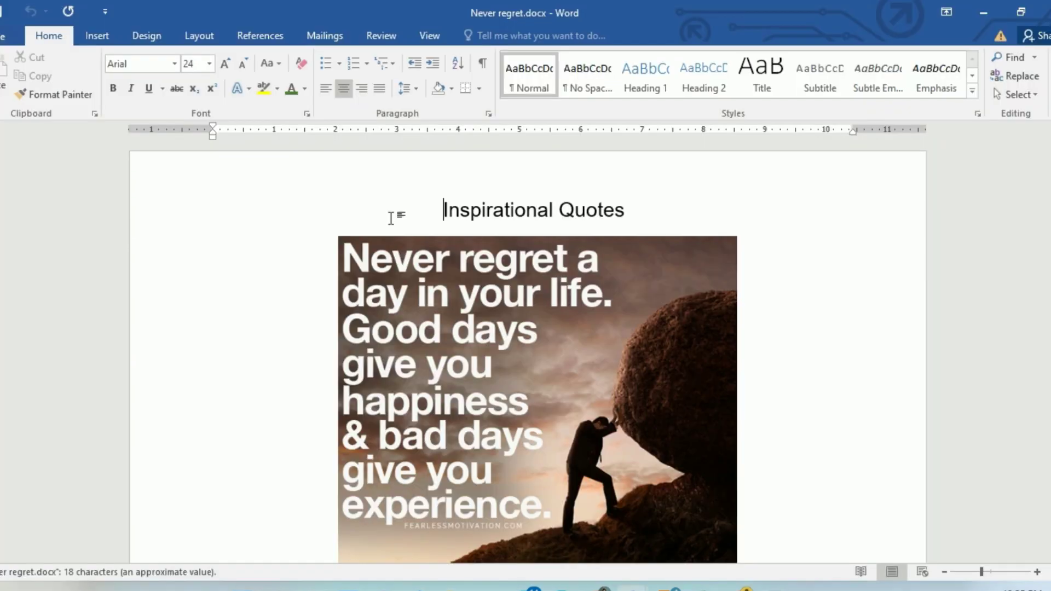
scroll(390, 219, down, 1)
scroll(390, 218, down, 1)
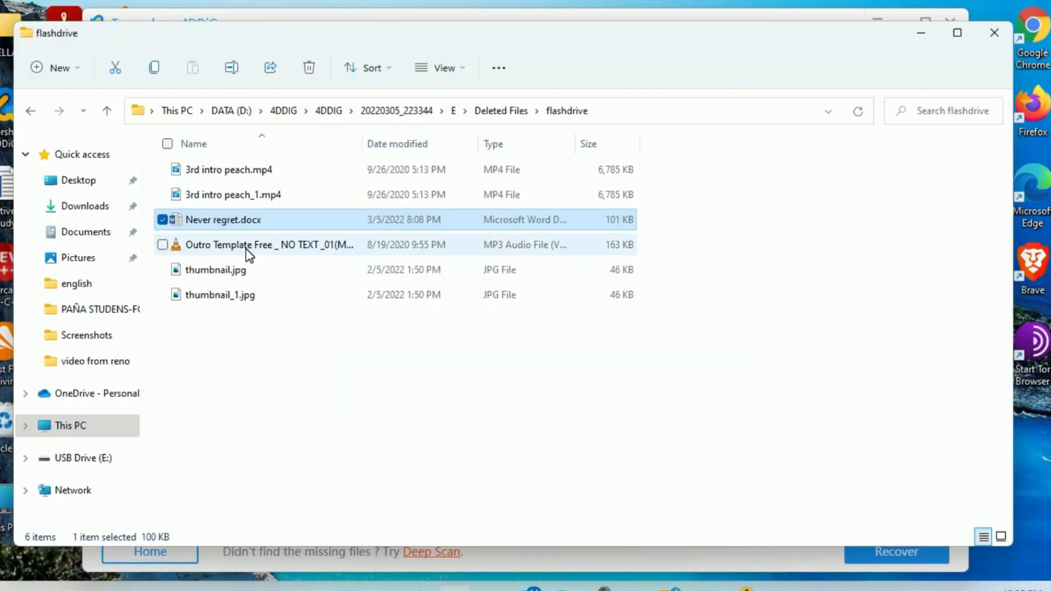
Play the recovered Outro Template MP3 in VLC to its end, then close VLC
click(252, 249)
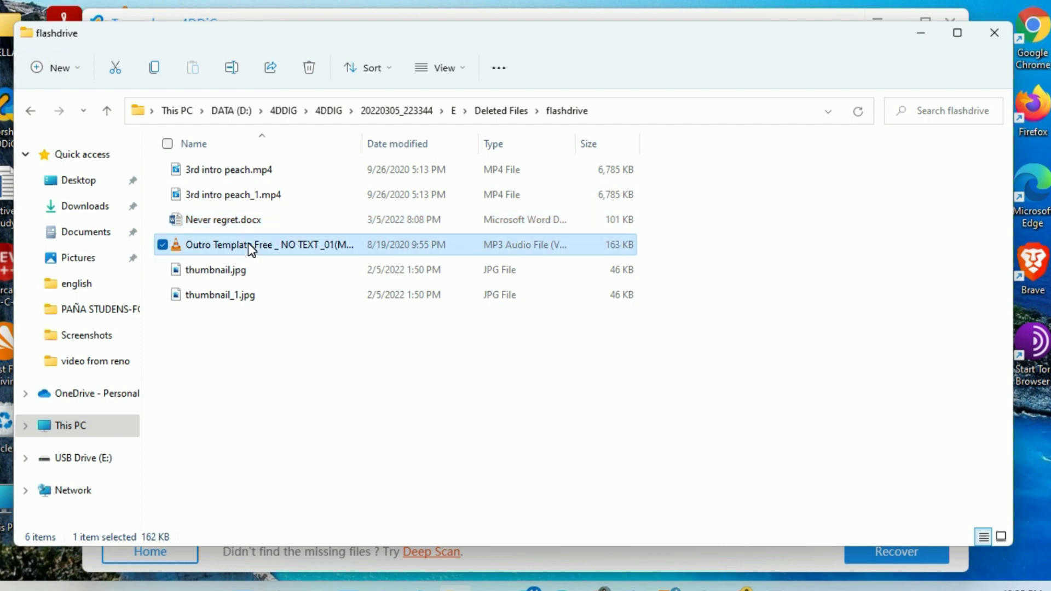
right_click(250, 245)
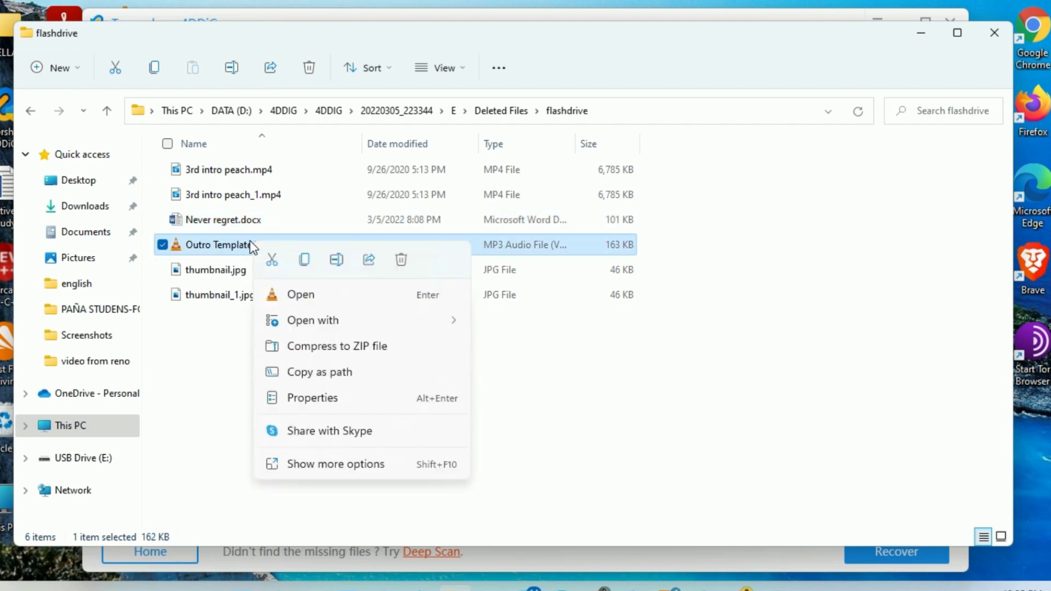
click(324, 299)
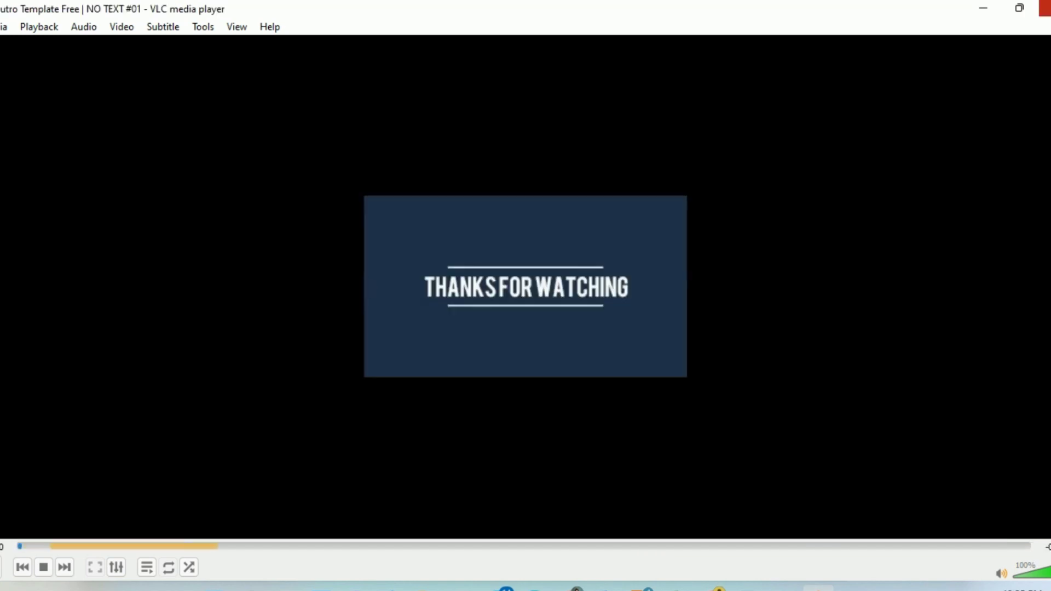
click(1046, 8)
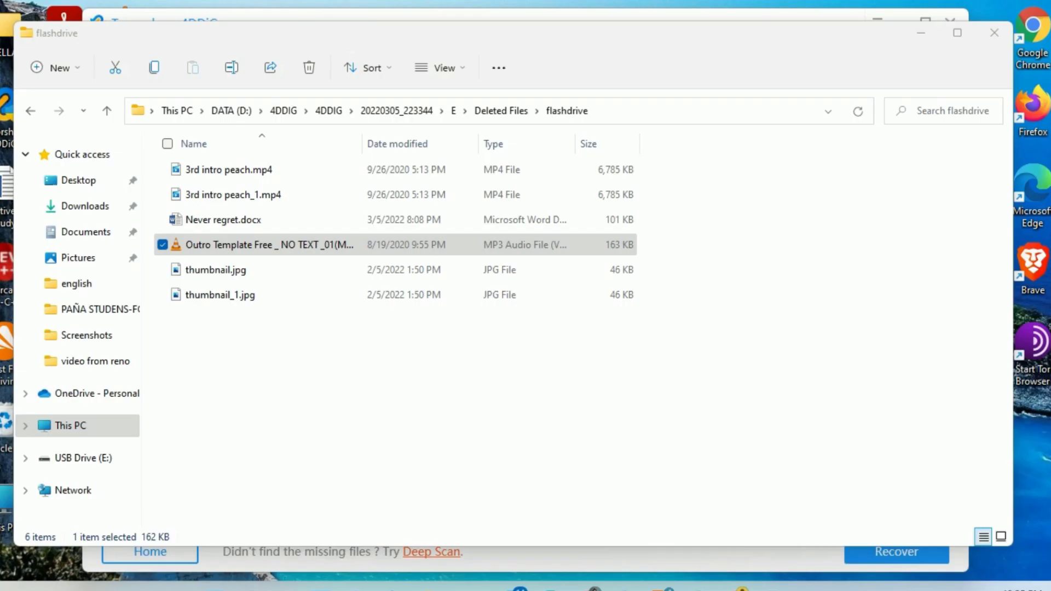
Open the recovered thumbnail_1.jpg in Photos to view its Stay Tuned image
click(239, 296)
right_click(239, 296)
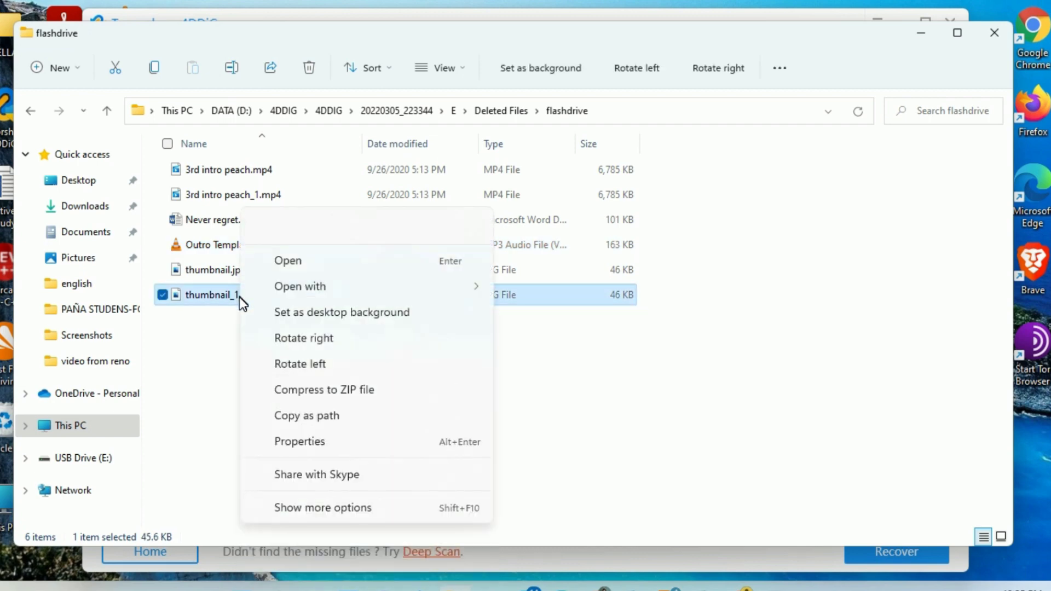
click(291, 267)
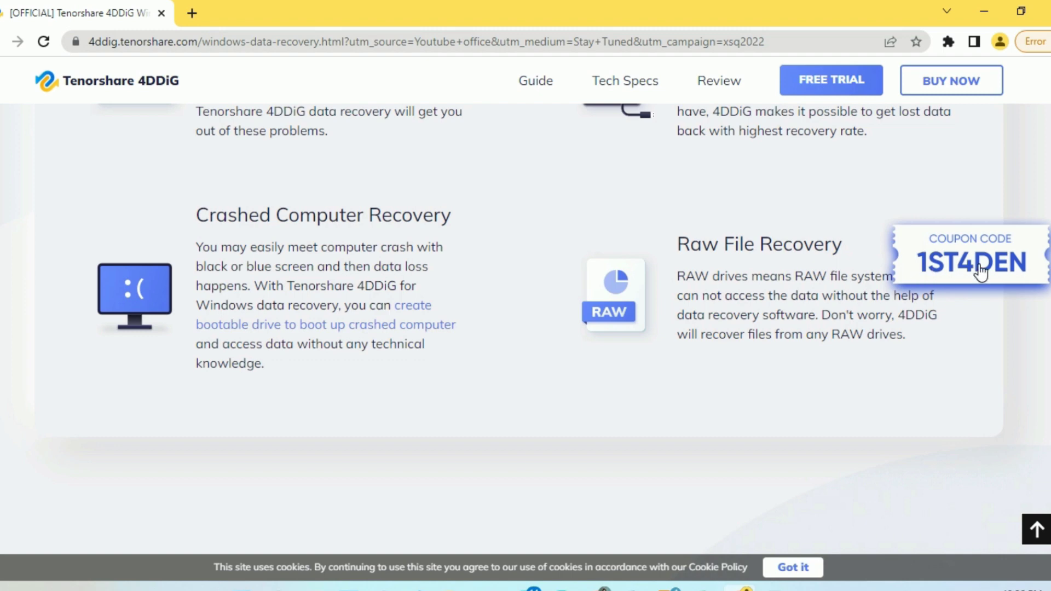
Copy the 30% off anniversary coupon code from the coupon offer
click(979, 271)
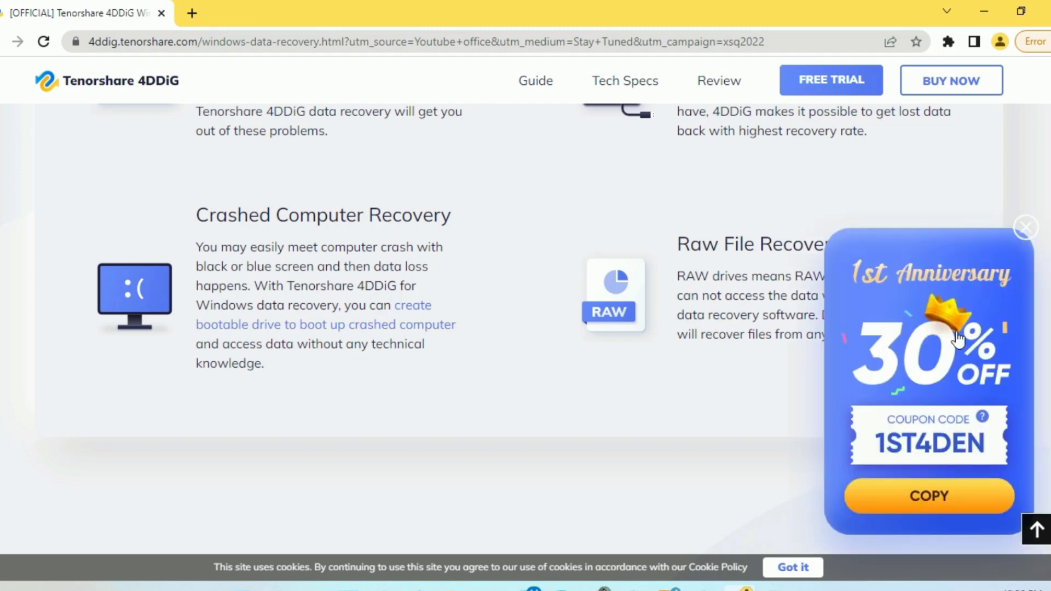
click(937, 498)
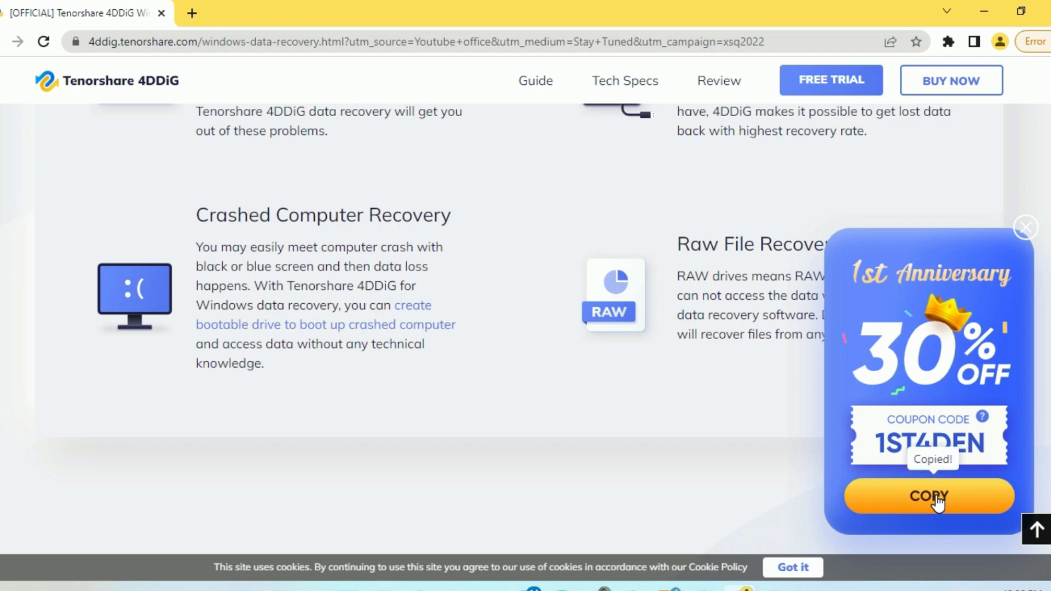
scroll(928, 104, up, 1)
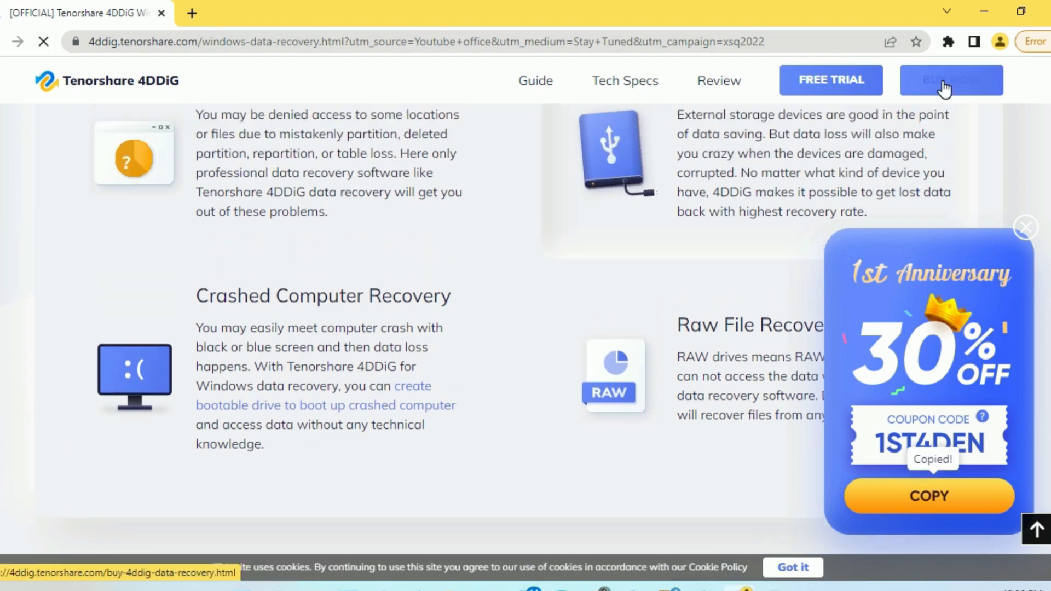
Open the Buy Tenorshare 4DDiG page showing 1 Month $45.95, 1 Year $55.95, Lifetime $65.95 licenses
click(945, 91)
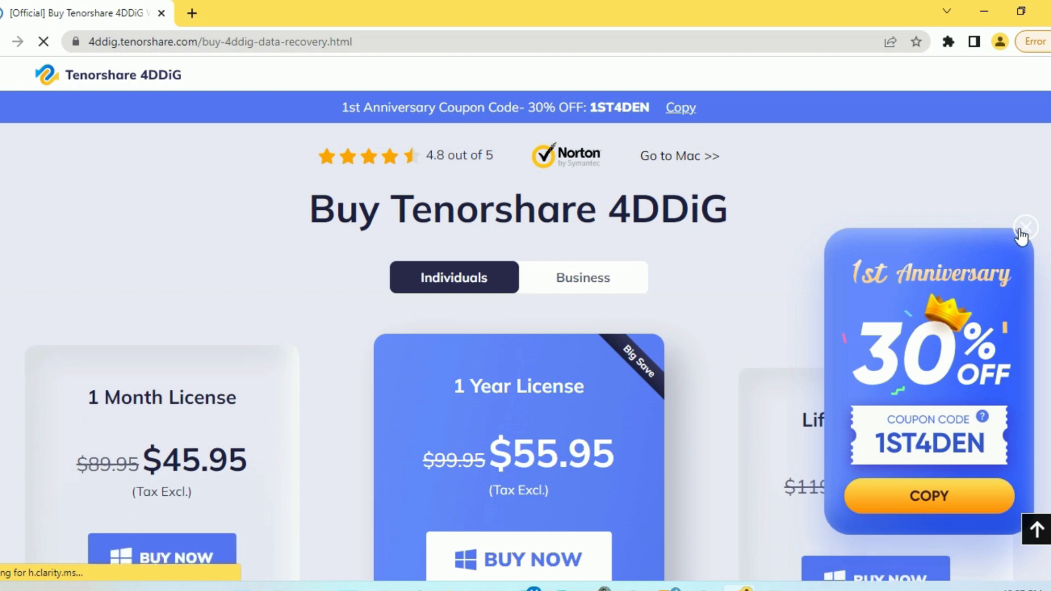
click(1024, 231)
scroll(409, 462, down, 2)
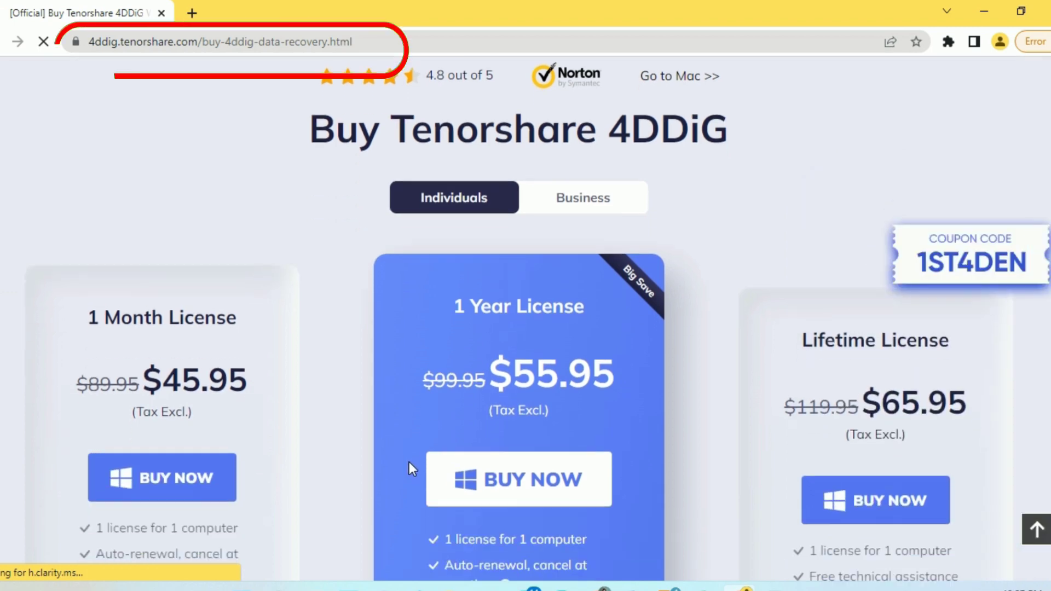
scroll(409, 462, down, 2)
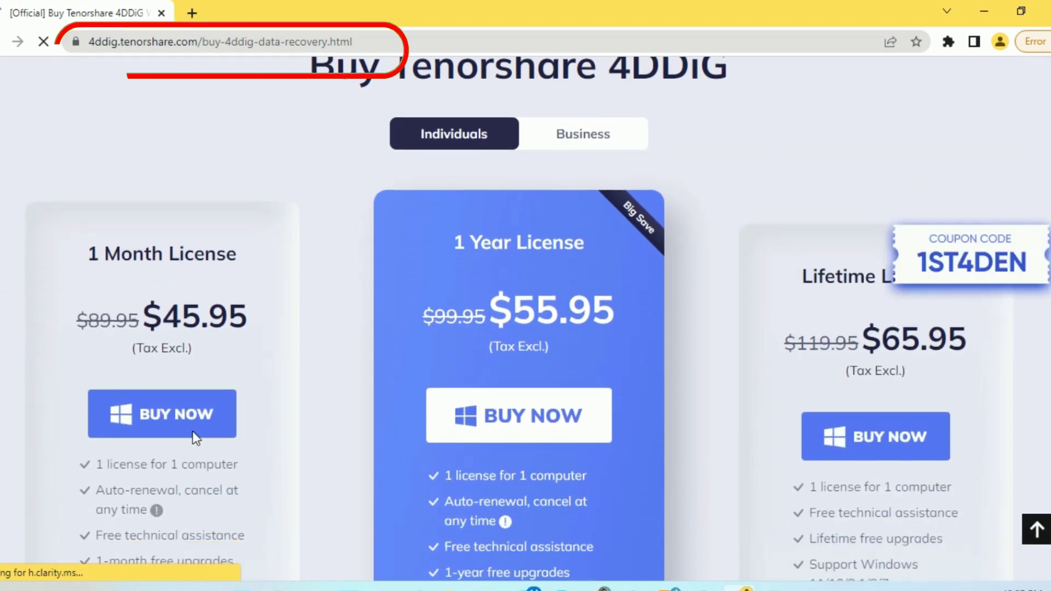
scroll(521, 412, down, 1)
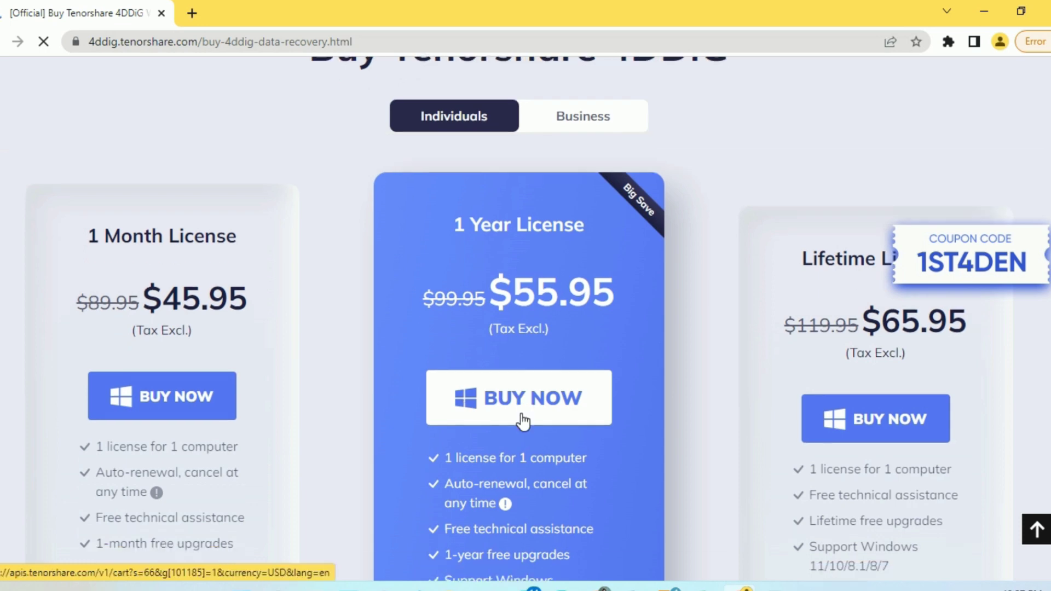